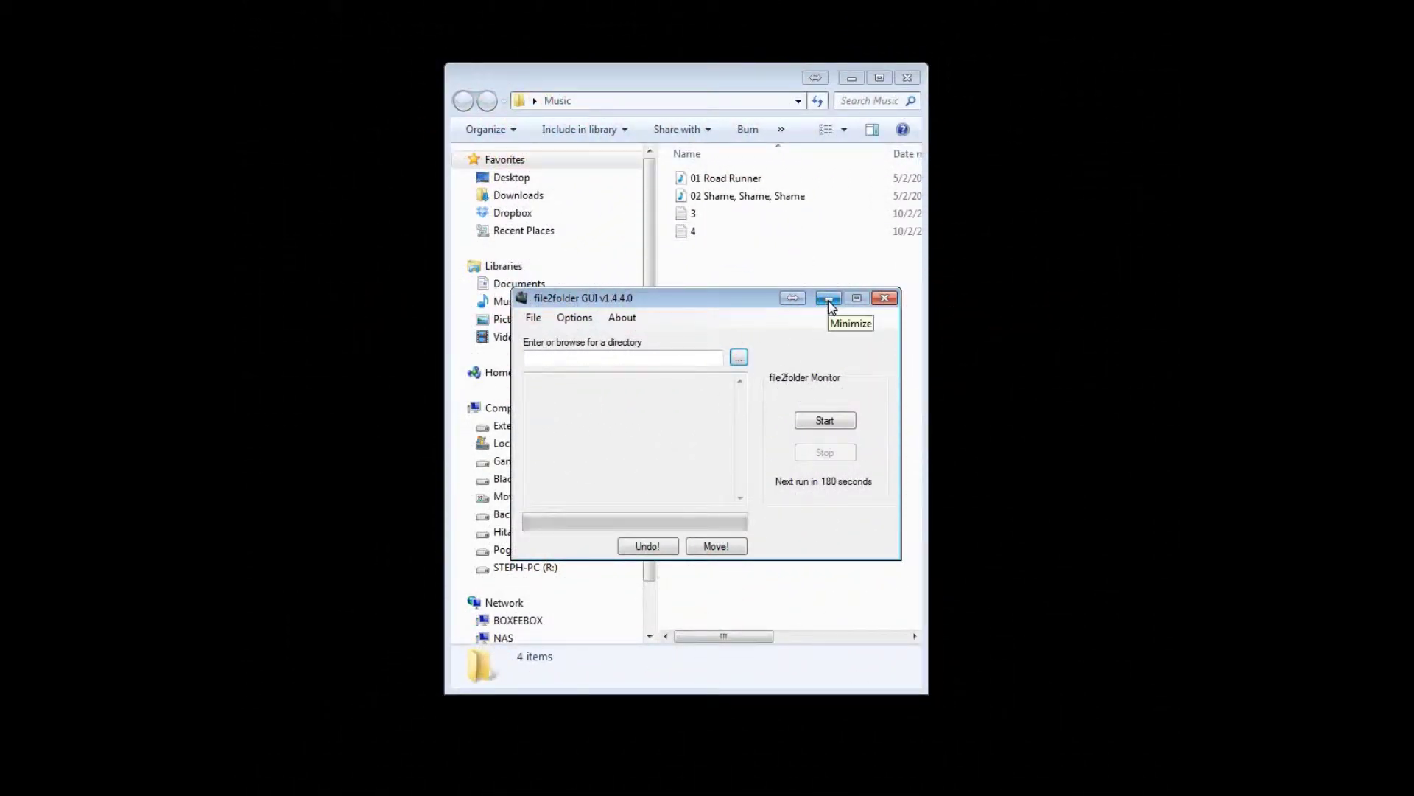
Step: Move file2folder aside and point out the 01 Road Runner and 02 Shame, Shame, Shame songs
{"action": "left_click", "coordinate": [828, 299]}
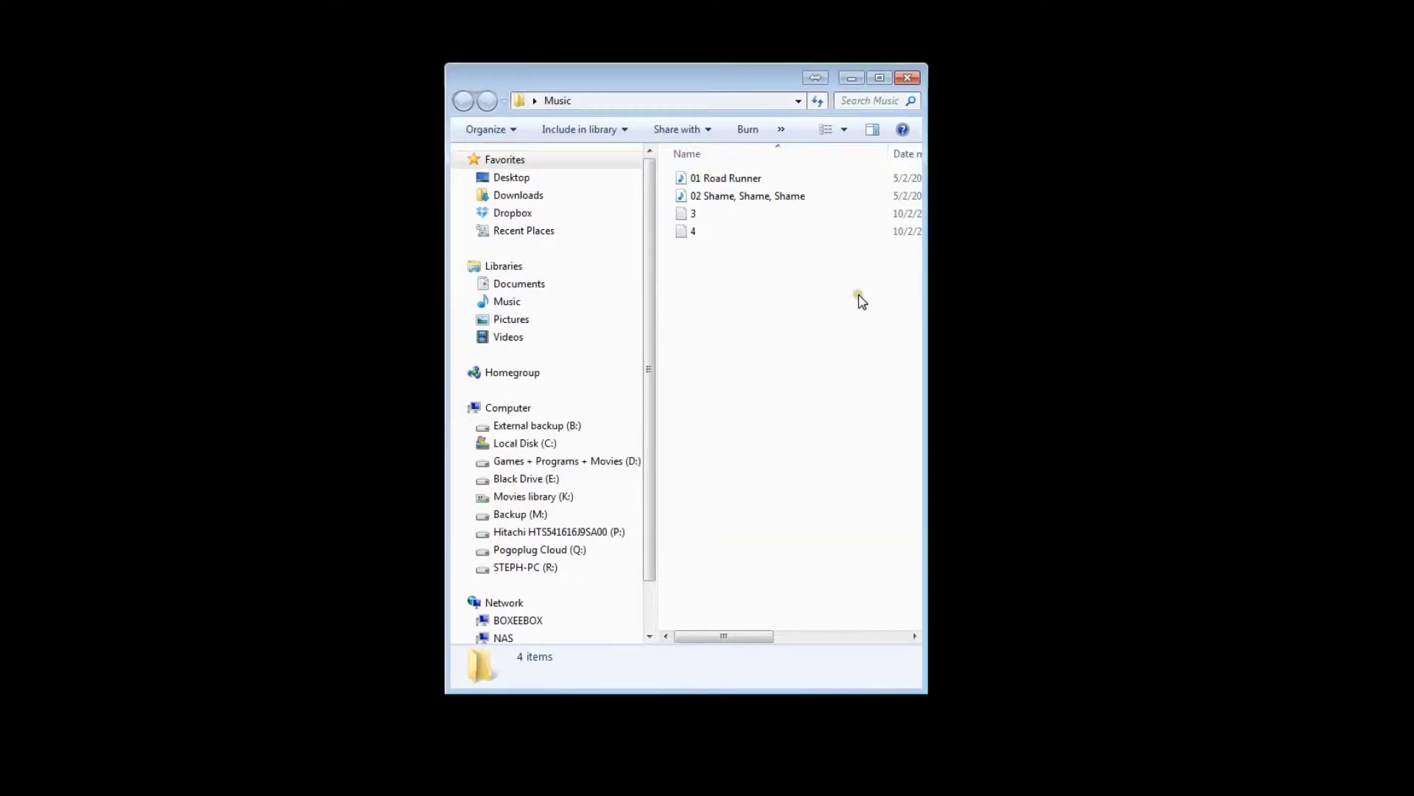
{"action": "left_click", "coordinate": [808, 291]}
{"action": "left_click_drag", "start_coordinate": [624, 89], "coordinate": [630, 79]}
{"action": "left_click", "coordinate": [755, 259]}
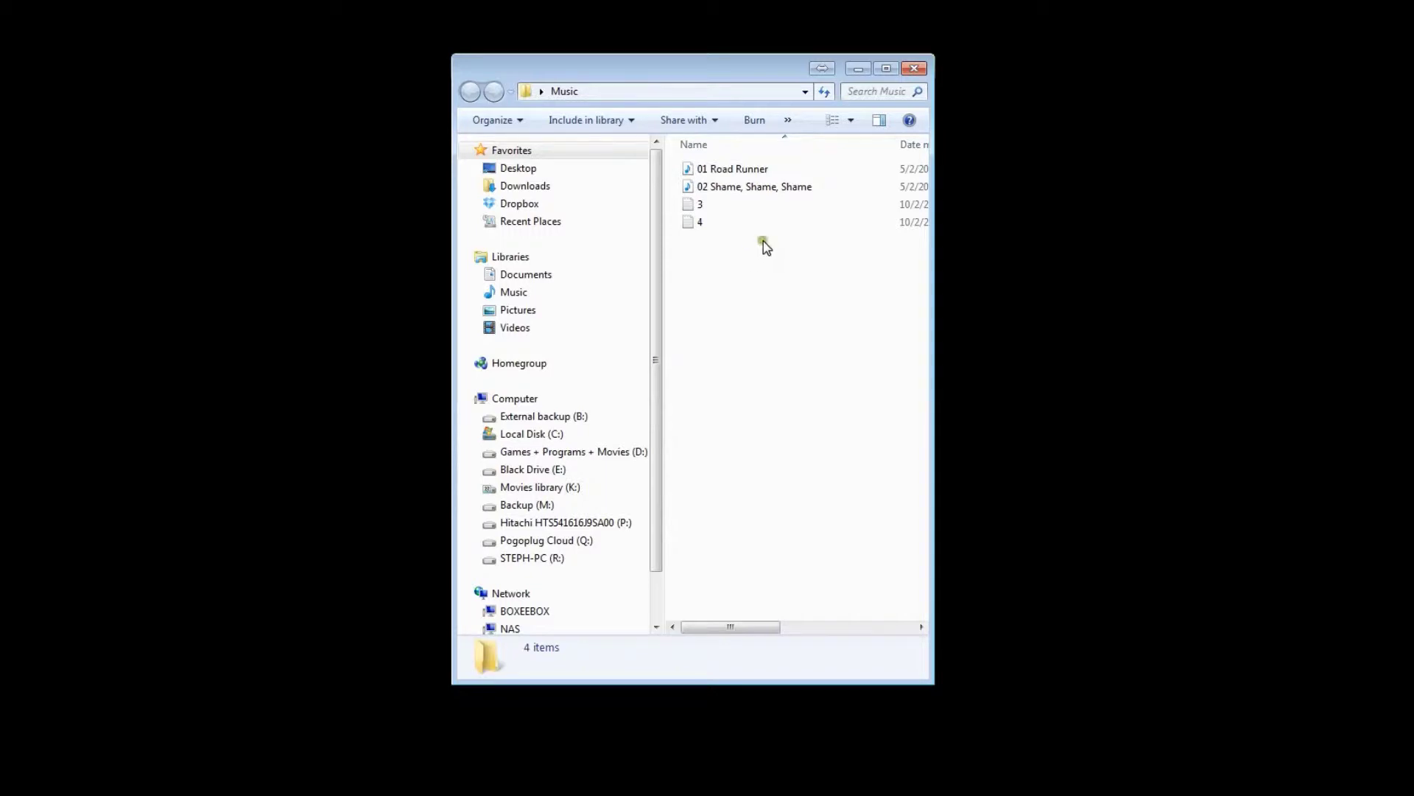
{"action": "left_click", "coordinate": [713, 172]}
{"action": "left_click", "coordinate": [710, 173]}
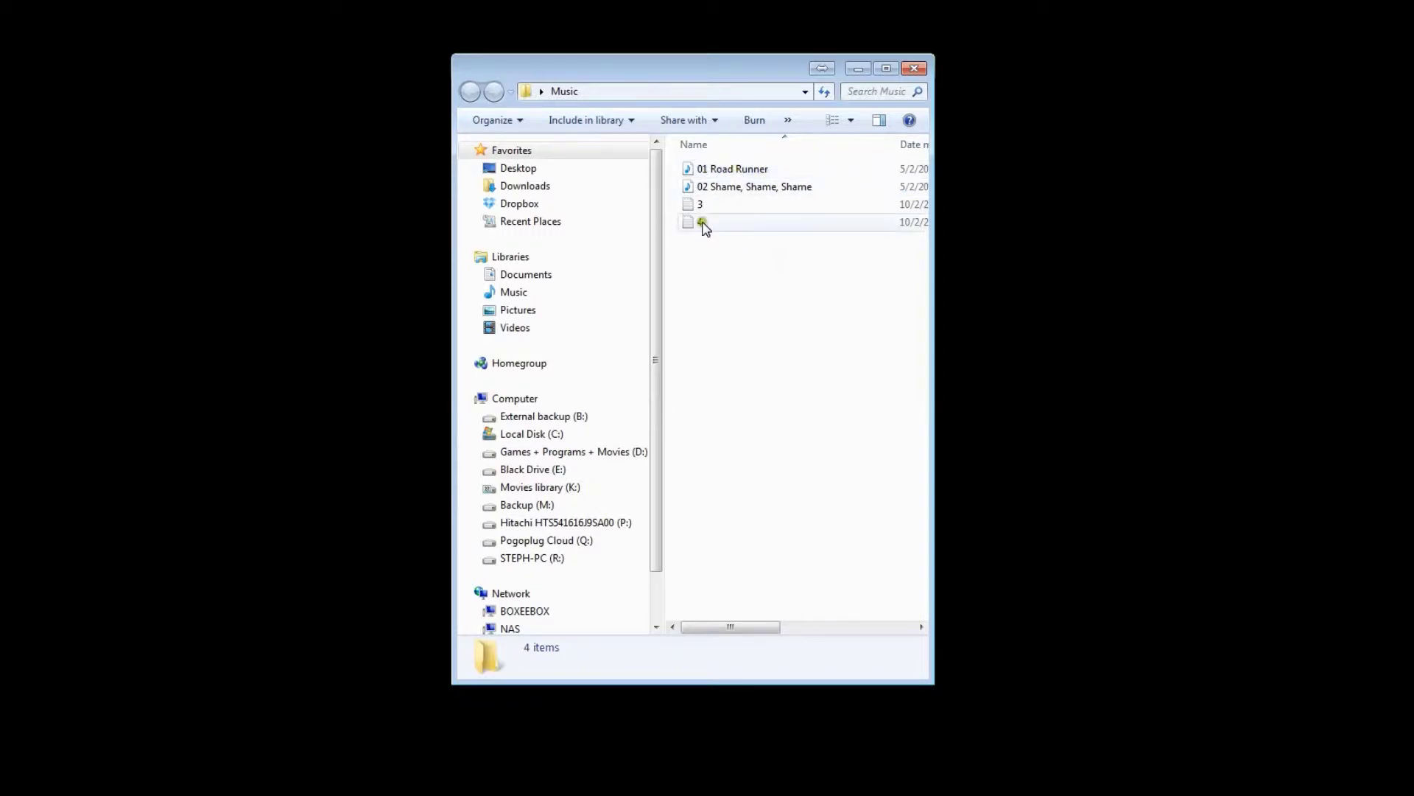
{"action": "left_click", "coordinate": [739, 188]}
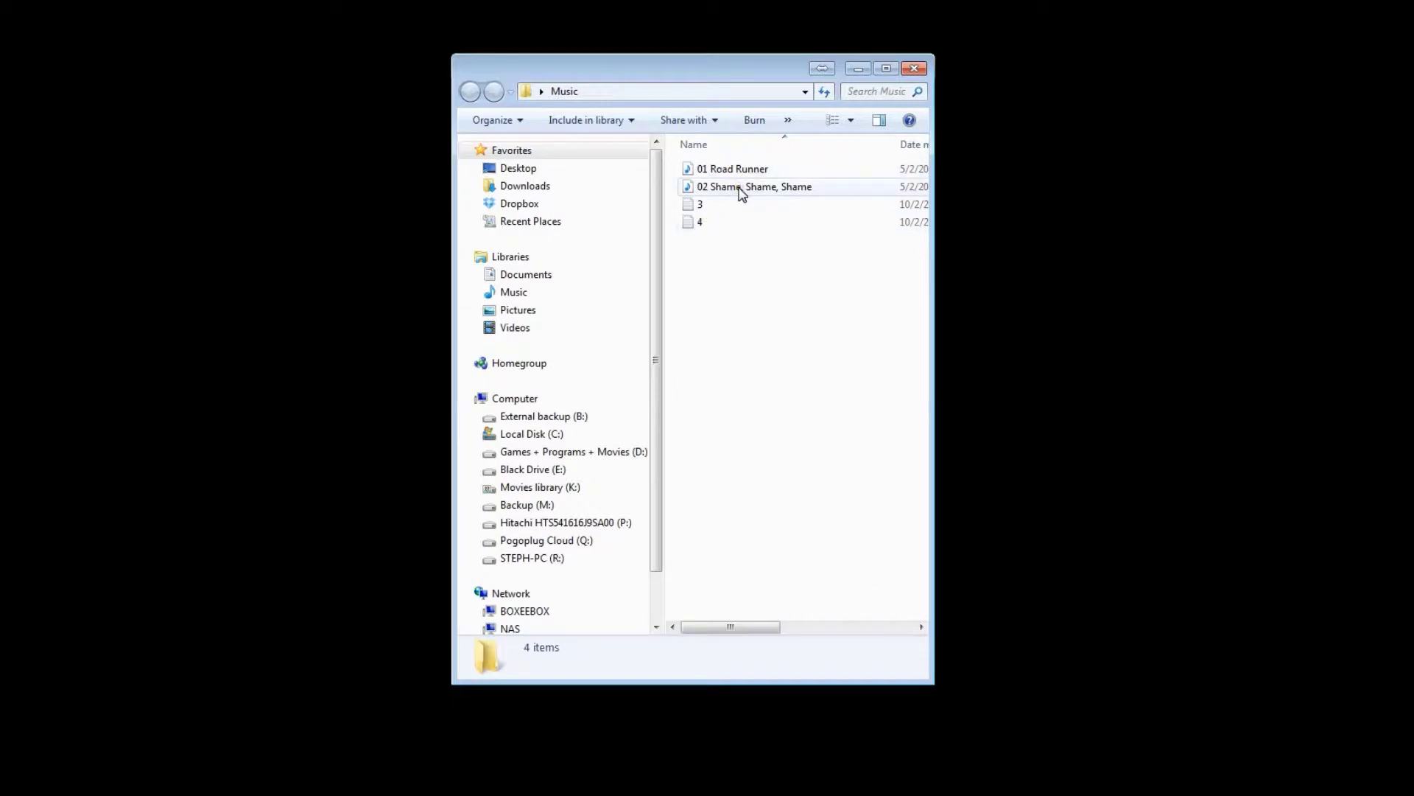
Step: Reposition Explorer, highlight the numbered Music files, then clear the selection
{"action": "left_click", "coordinate": [752, 221]}
{"action": "left_click_drag", "start_coordinate": [664, 68], "coordinate": [766, 1]}
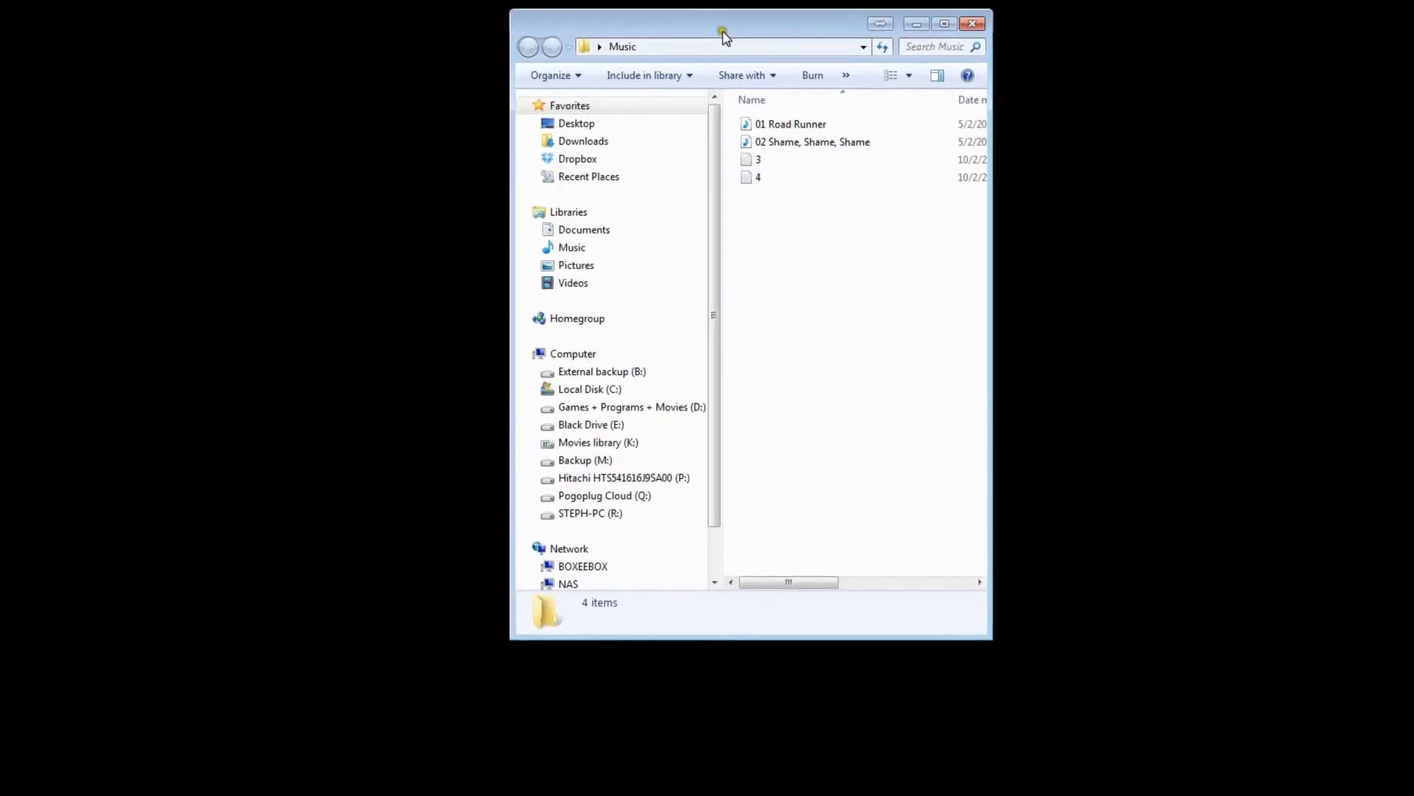
{"action": "left_click", "coordinate": [705, 181]}
{"action": "left_click", "coordinate": [823, 276]}
{"action": "left_click", "coordinate": [813, 81]}
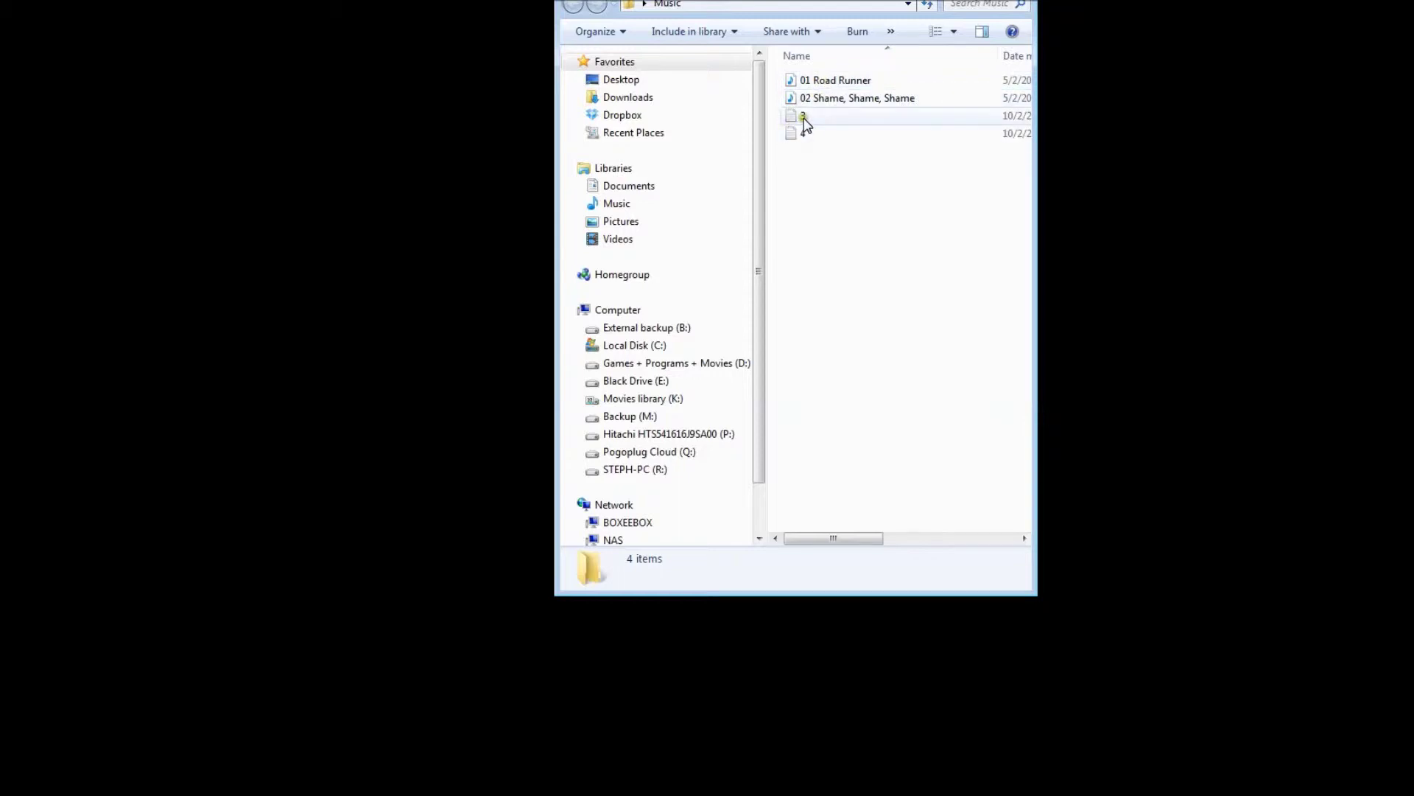
{"action": "left_click", "coordinate": [823, 130]}
{"action": "left_click", "coordinate": [808, 186]}
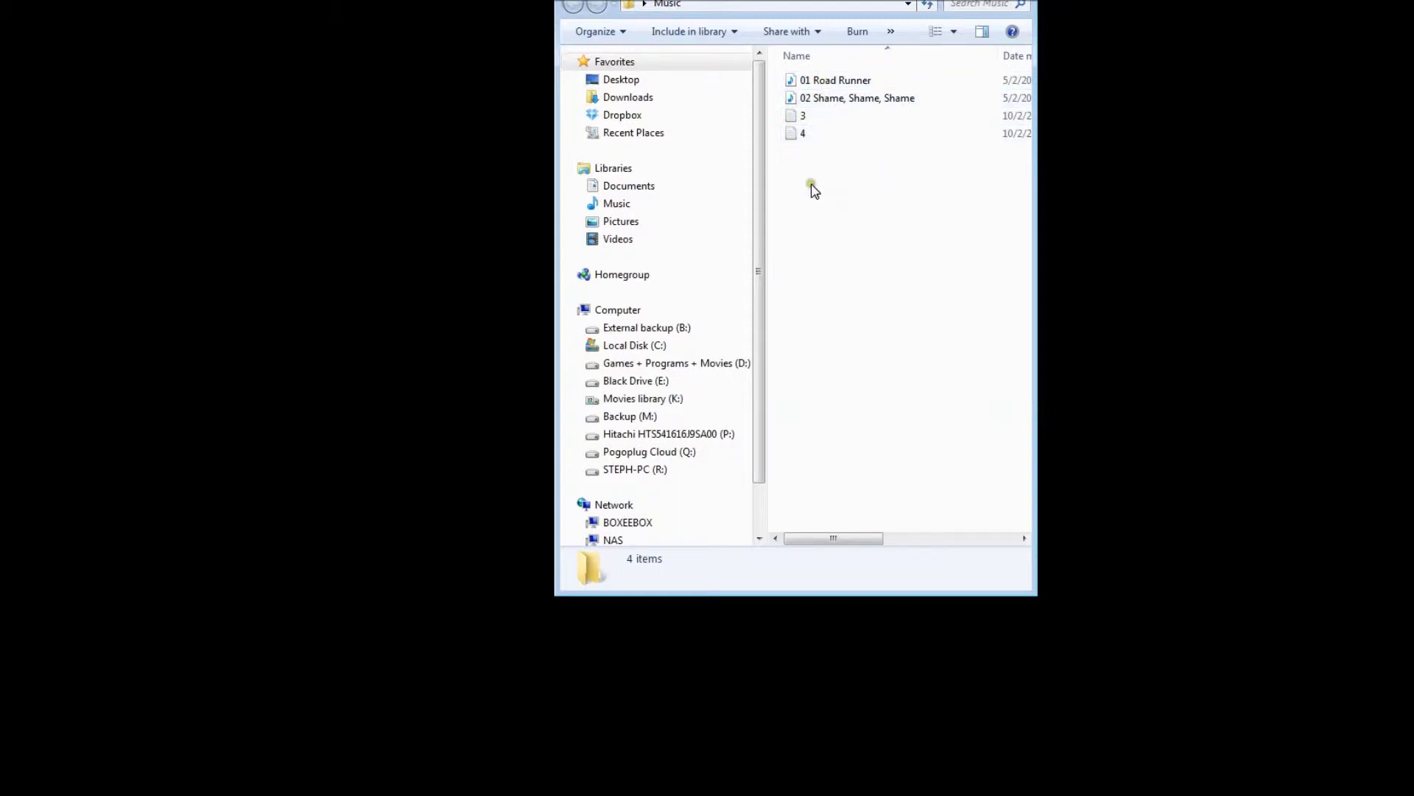
Step: Reopen file2folder and pick the Desktop Music folder in the folder browser
{"action": "double_click", "coordinate": [486, 582]}
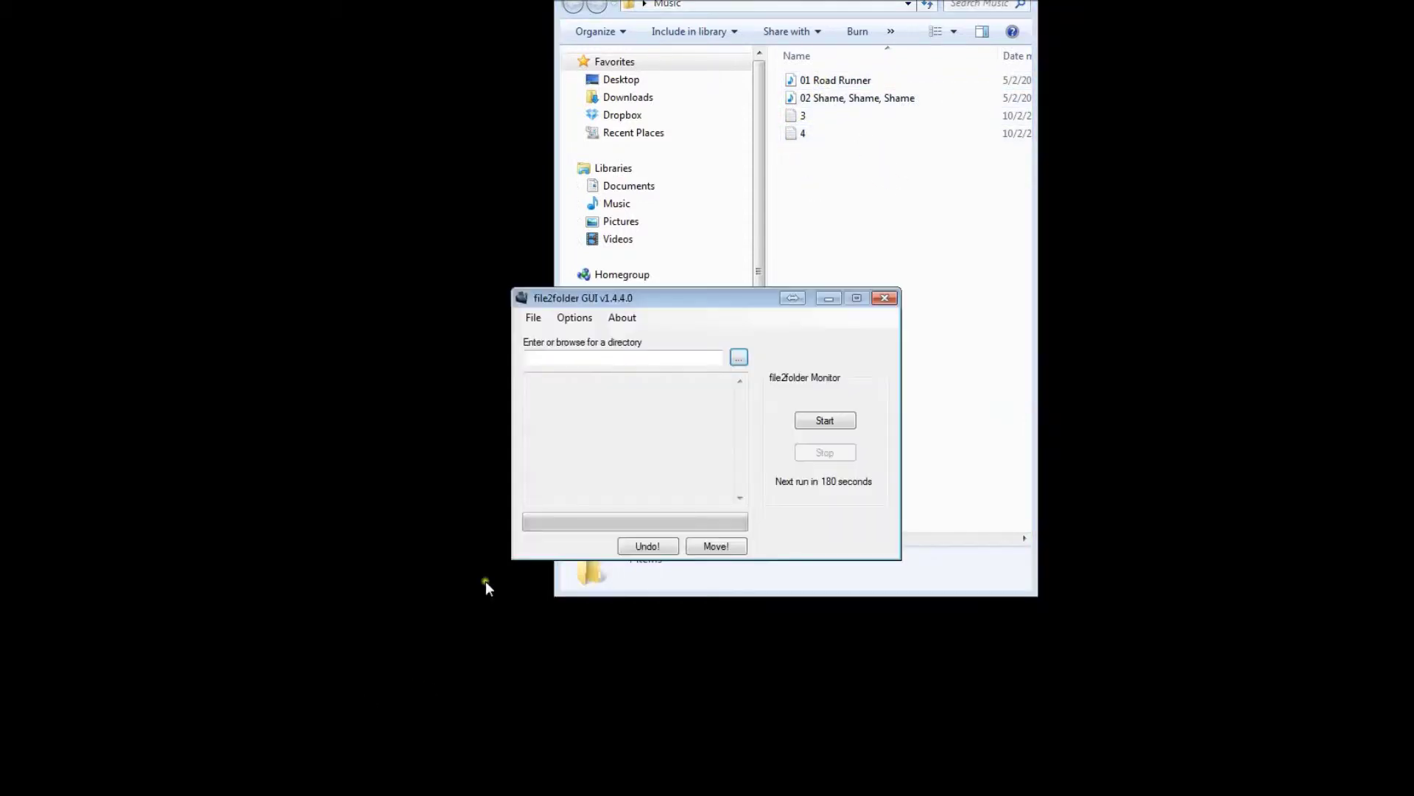
{"action": "left_click_drag", "start_coordinate": [626, 303], "coordinate": [708, 240]}
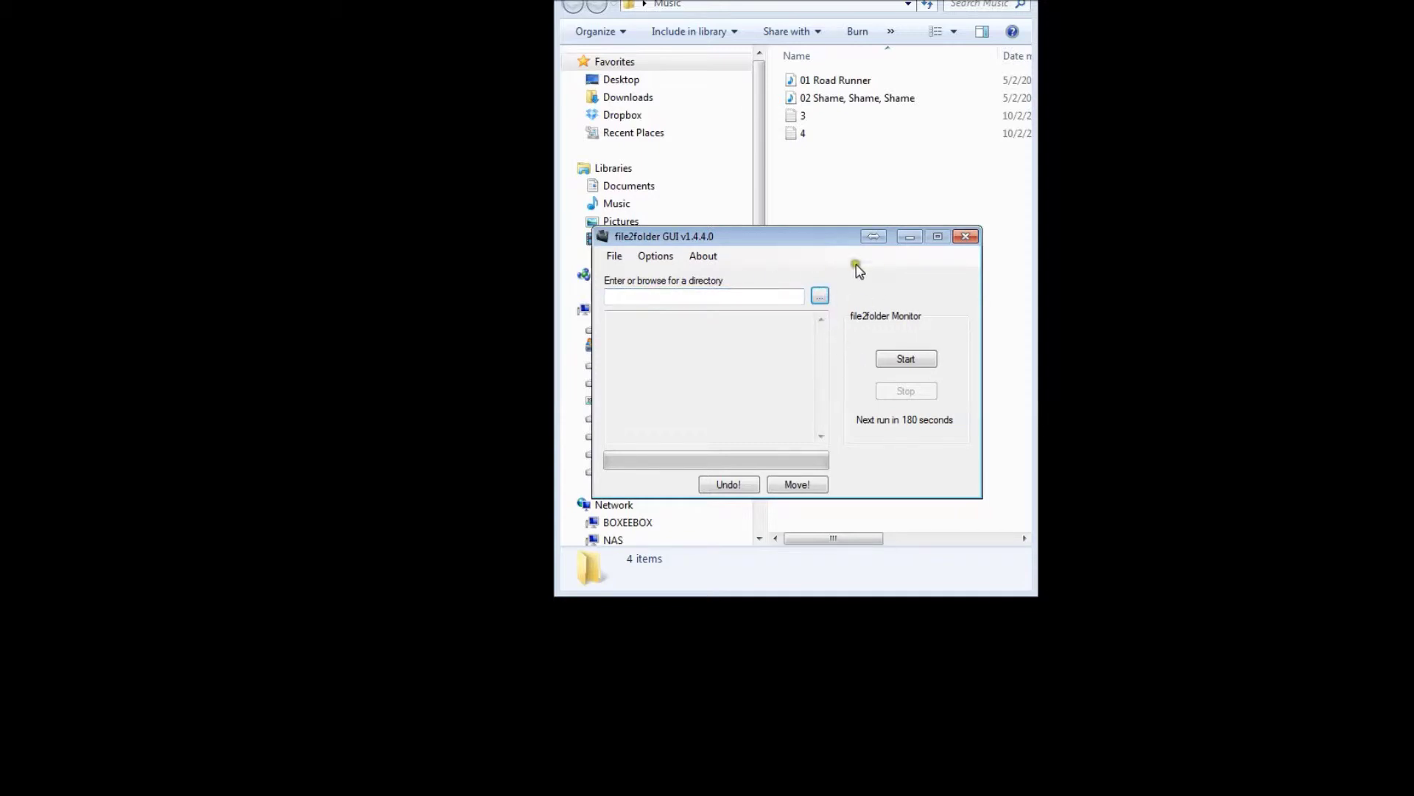
{"action": "mouse_move", "coordinate": [799, 239]}
{"action": "left_mouse_down"}
{"action": "mouse_move", "coordinate": [815, 267]}
{"action": "mouse_move", "coordinate": [814, 254]}
{"action": "left_mouse_up"}
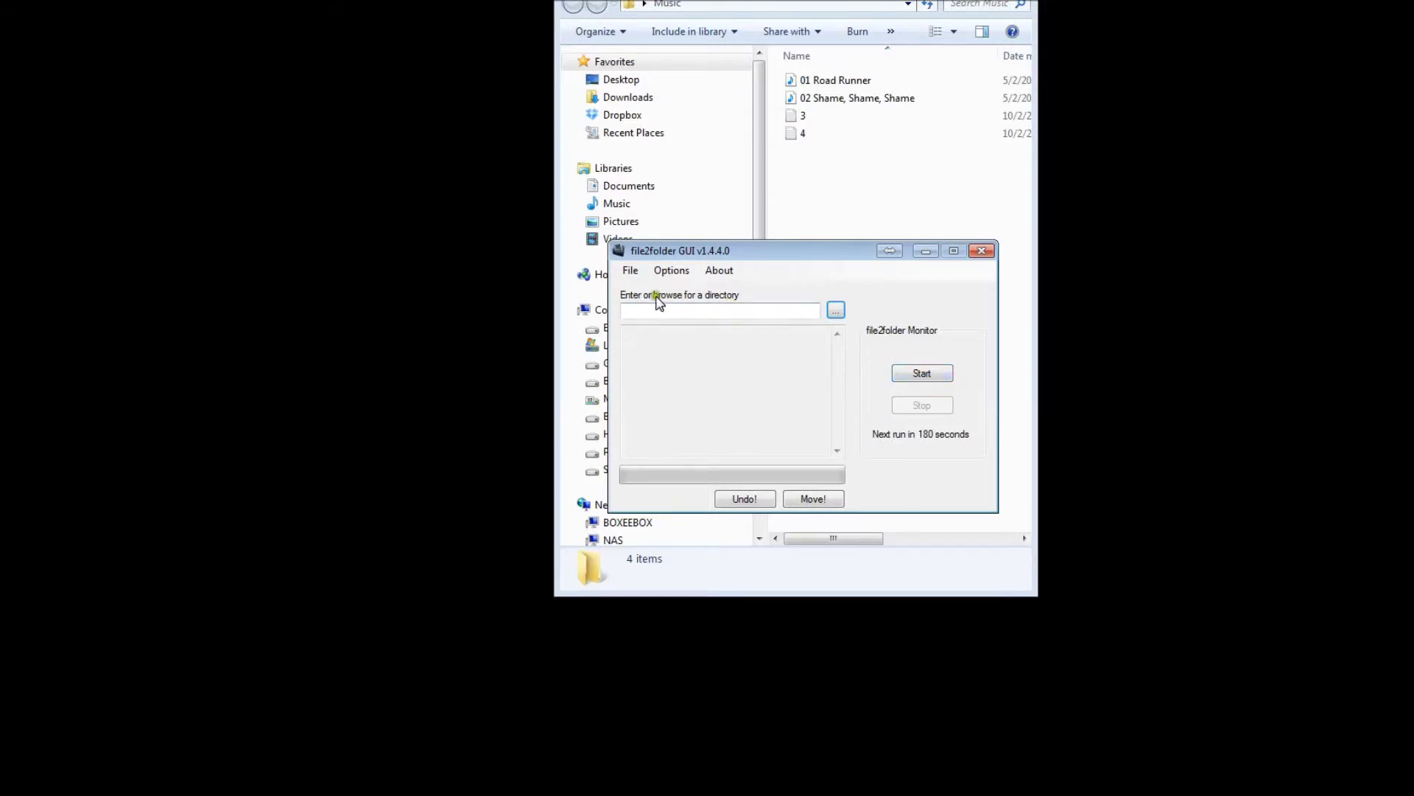
{"action": "left_click", "coordinate": [836, 310]}
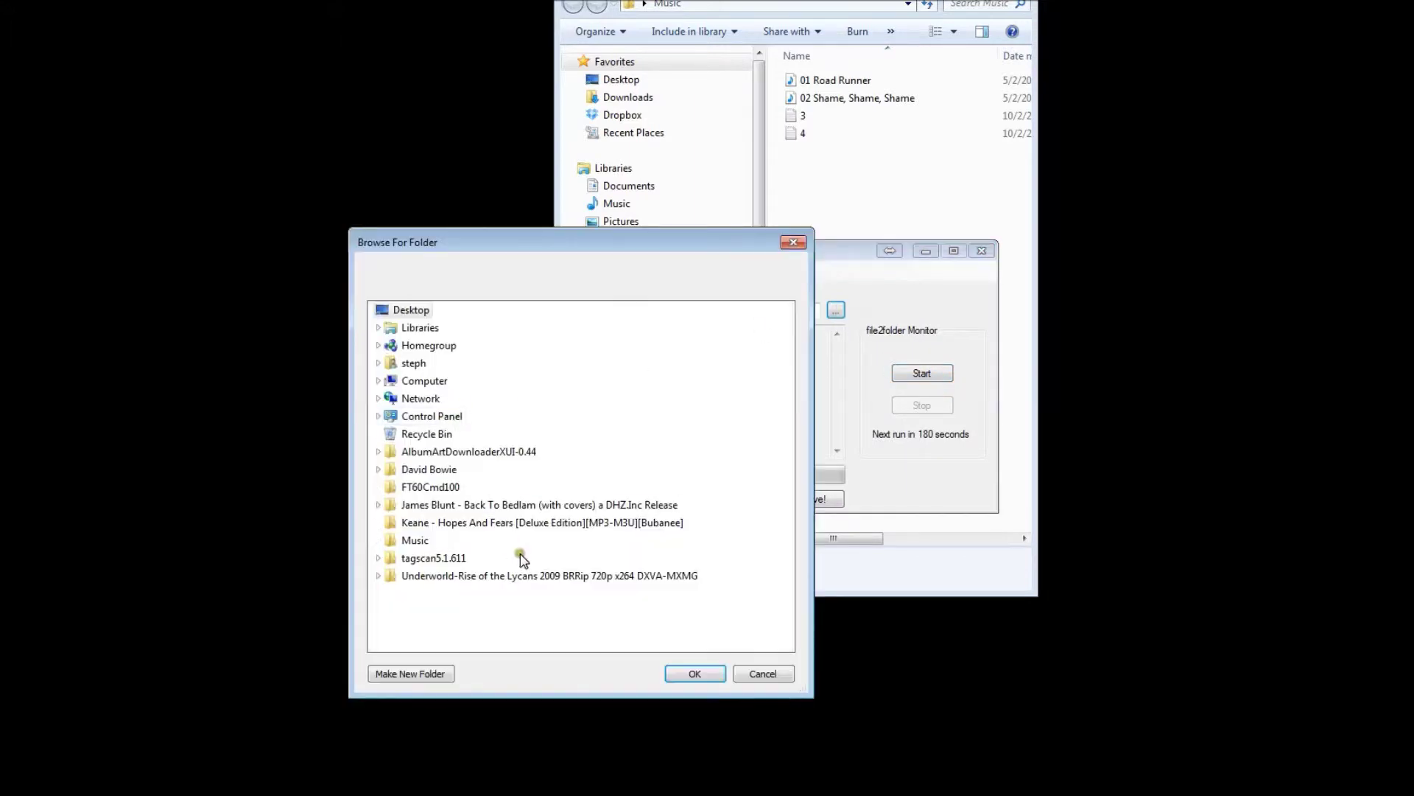
{"action": "left_click", "coordinate": [414, 541]}
{"action": "left_click", "coordinate": [685, 675]}
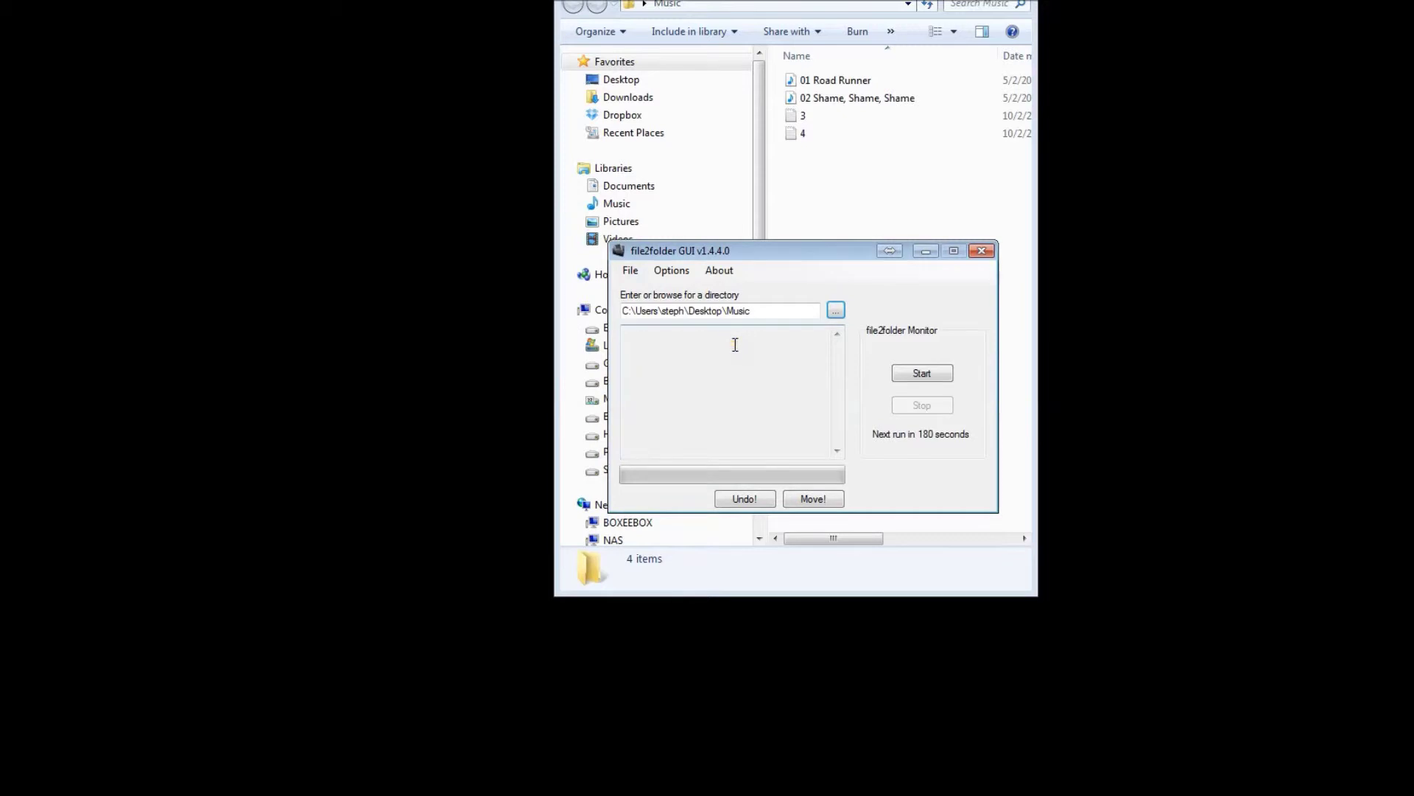
Step: Start the file2folder monitor to move all four Music files, then rearrange the windows
{"action": "left_click", "coordinate": [921, 376]}
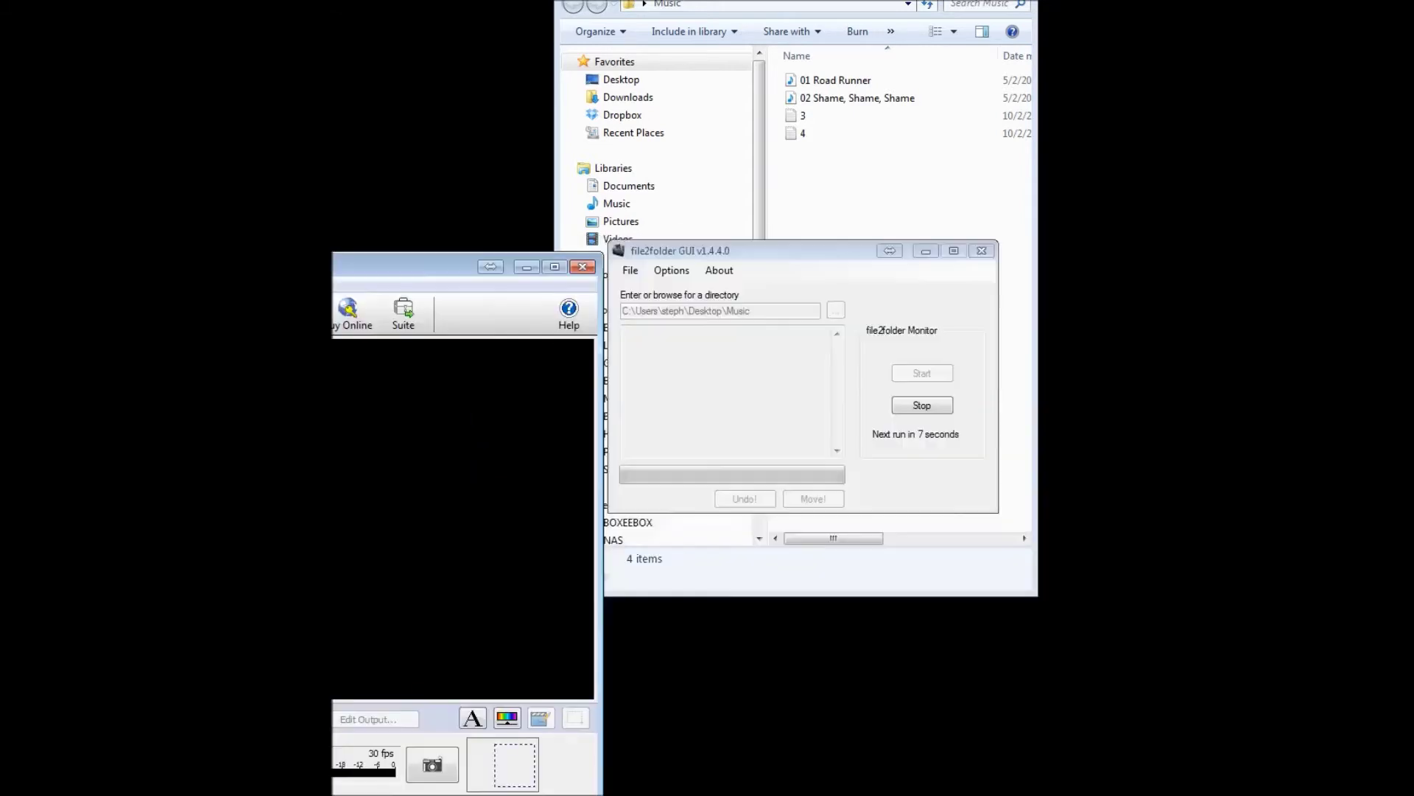
{"action": "left_click", "coordinate": [526, 267]}
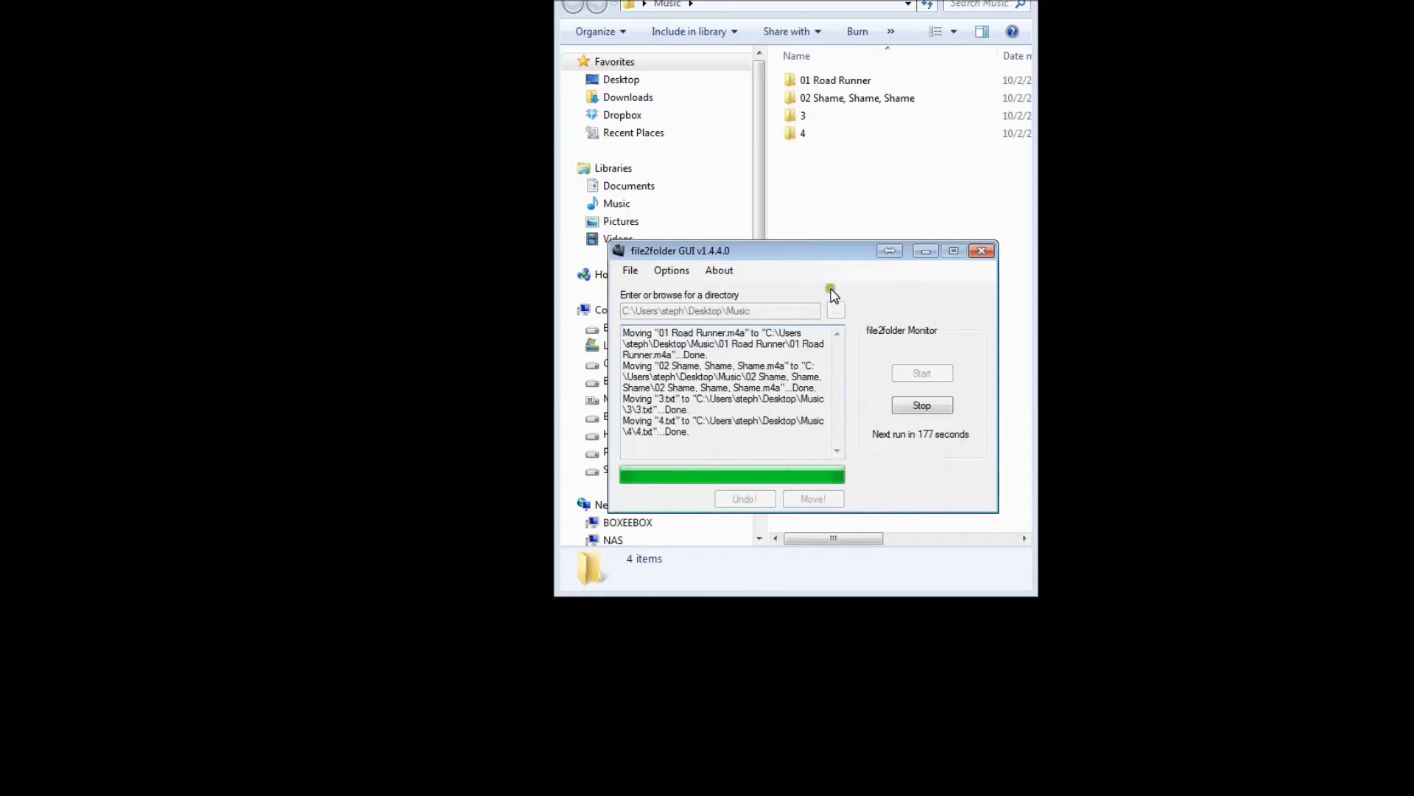
{"action": "left_click_drag", "start_coordinate": [810, 257], "coordinate": [812, 311]}
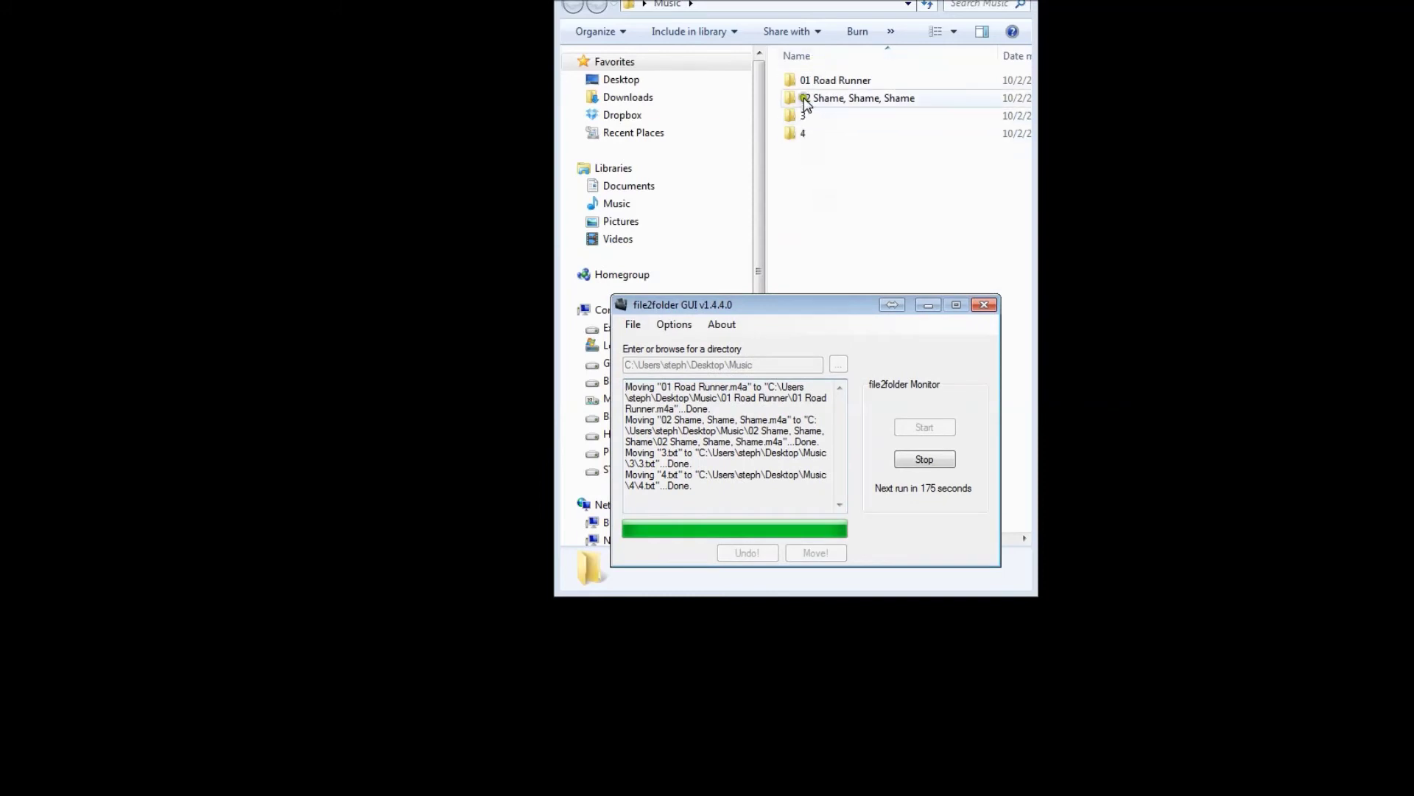
{"action": "left_click", "coordinate": [834, 196]}
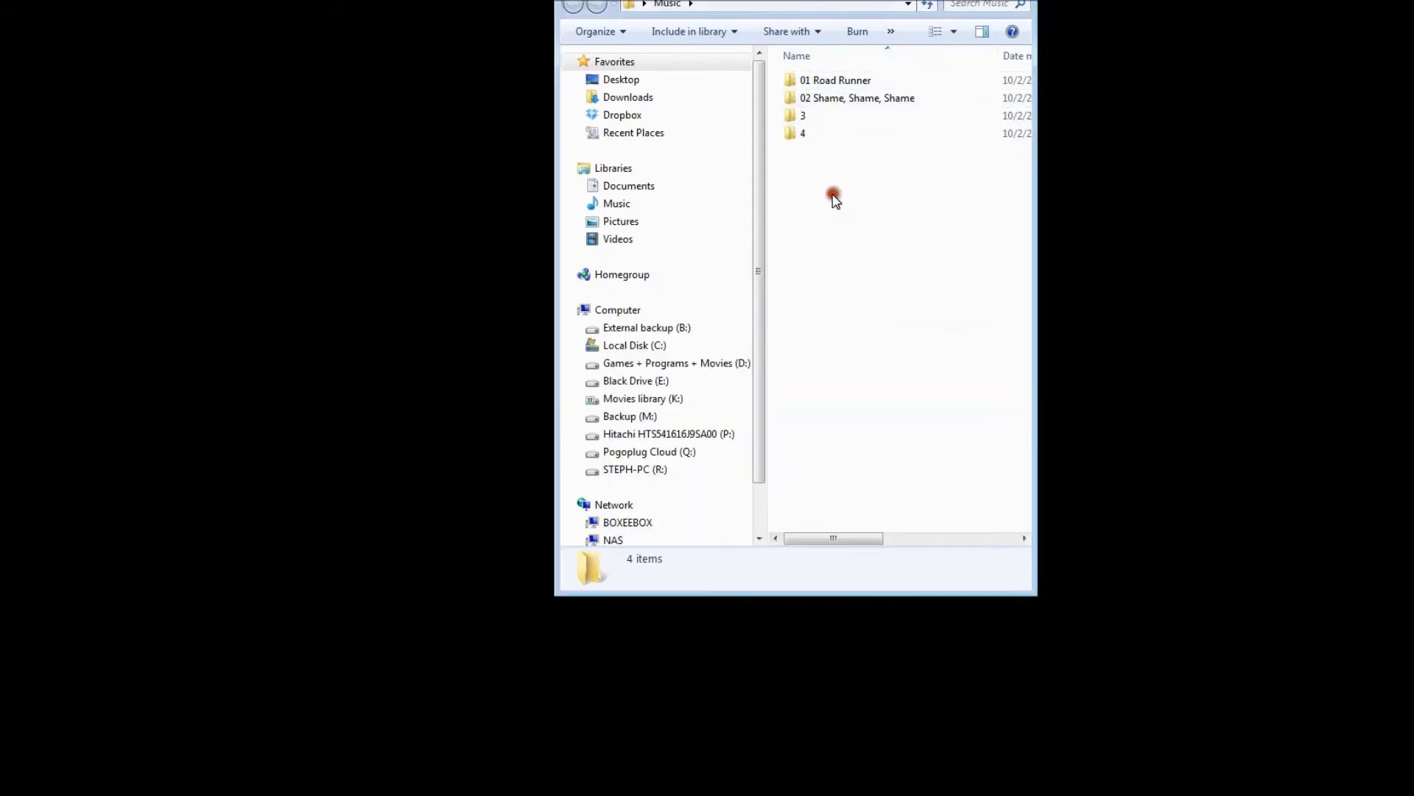
{"action": "double_click", "coordinate": [824, 81]}
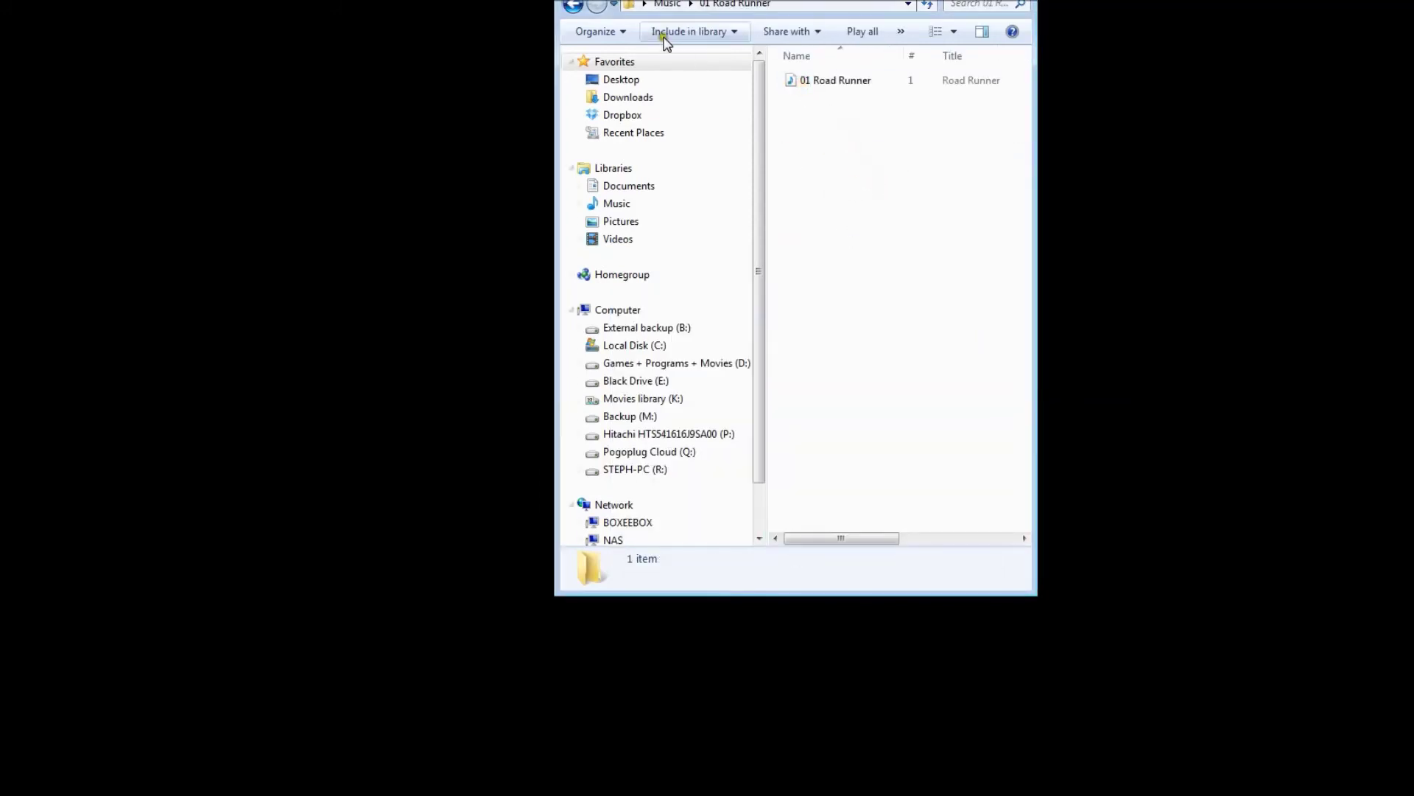
{"action": "left_click", "coordinate": [574, 6]}
{"action": "left_click", "coordinate": [802, 100]}
{"action": "double_click", "coordinate": [803, 100]}
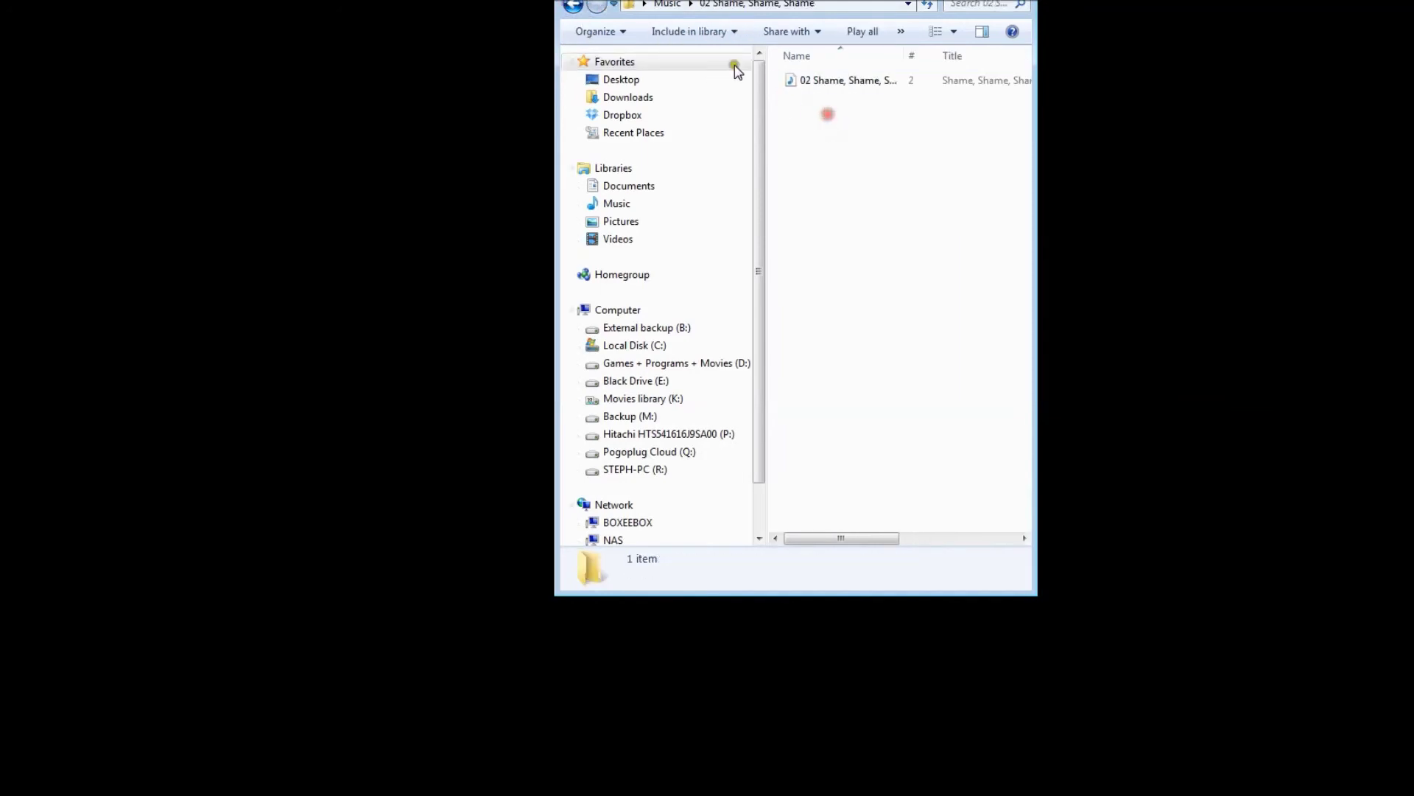
{"action": "key", "text": "BackSpace"}
{"action": "left_click", "coordinate": [802, 116]}
{"action": "double_click", "coordinate": [803, 118]}
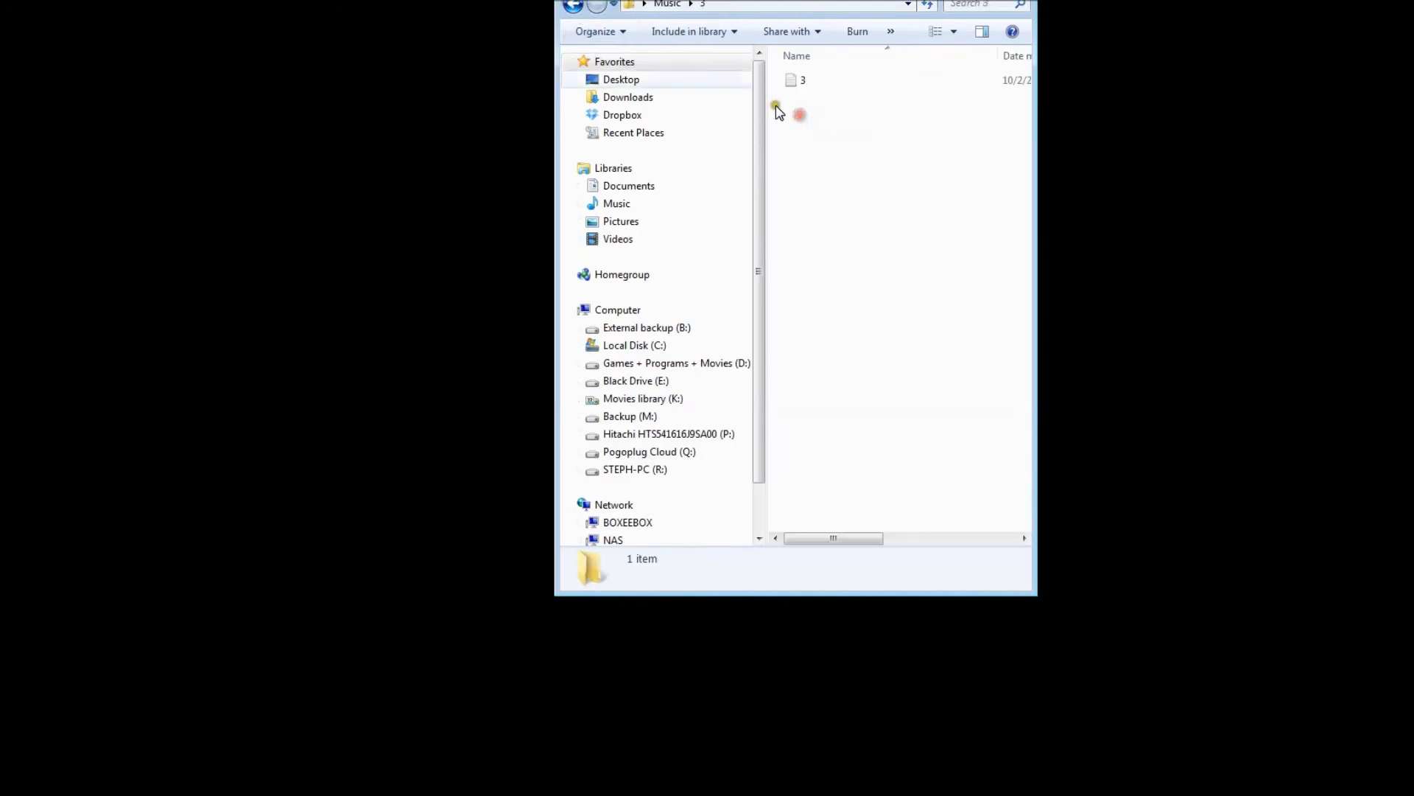
{"action": "left_click", "coordinate": [574, 8]}
{"action": "left_click", "coordinate": [802, 132]}
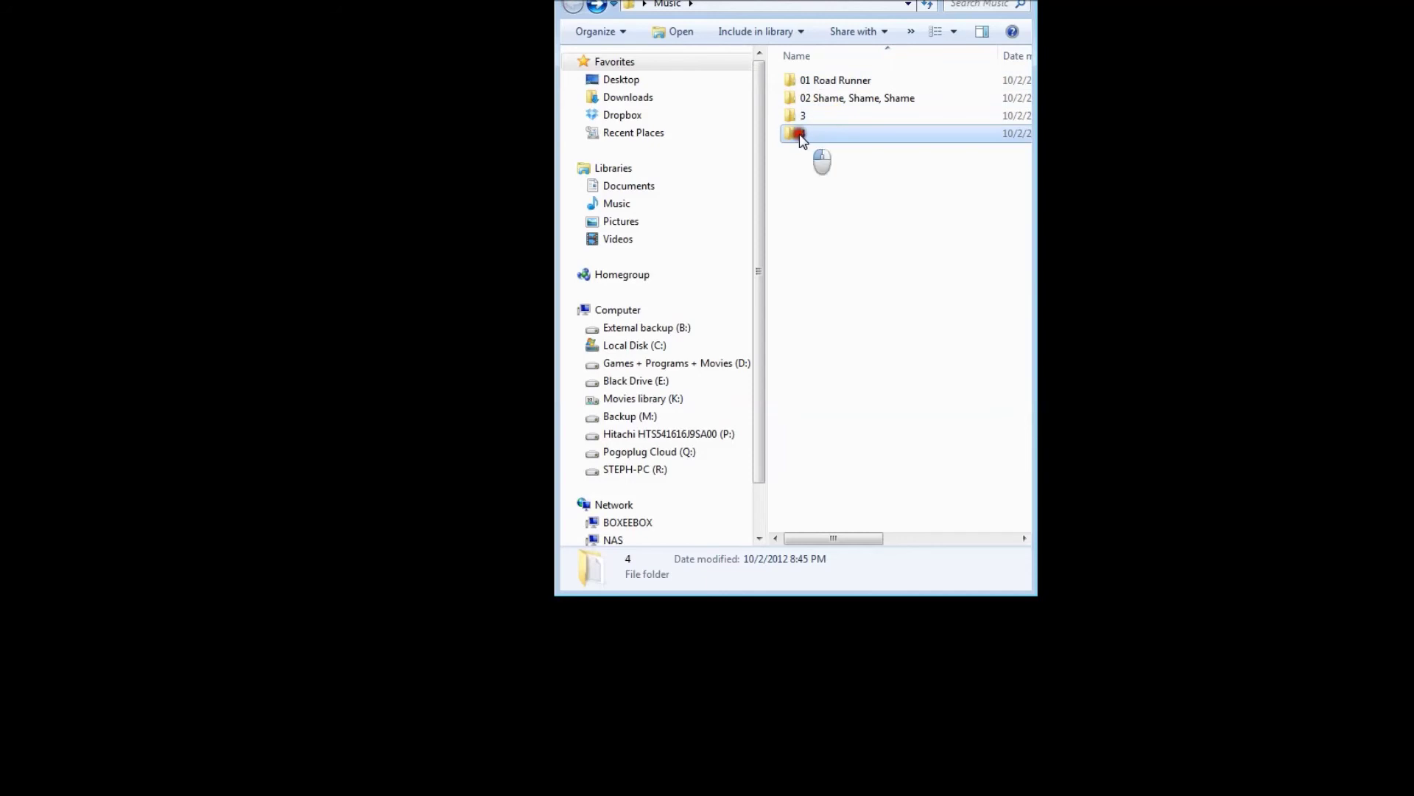
{"action": "double_click", "coordinate": [803, 133]}
{"action": "left_click", "coordinate": [575, 6]}
{"action": "left_click", "coordinate": [857, 218]}
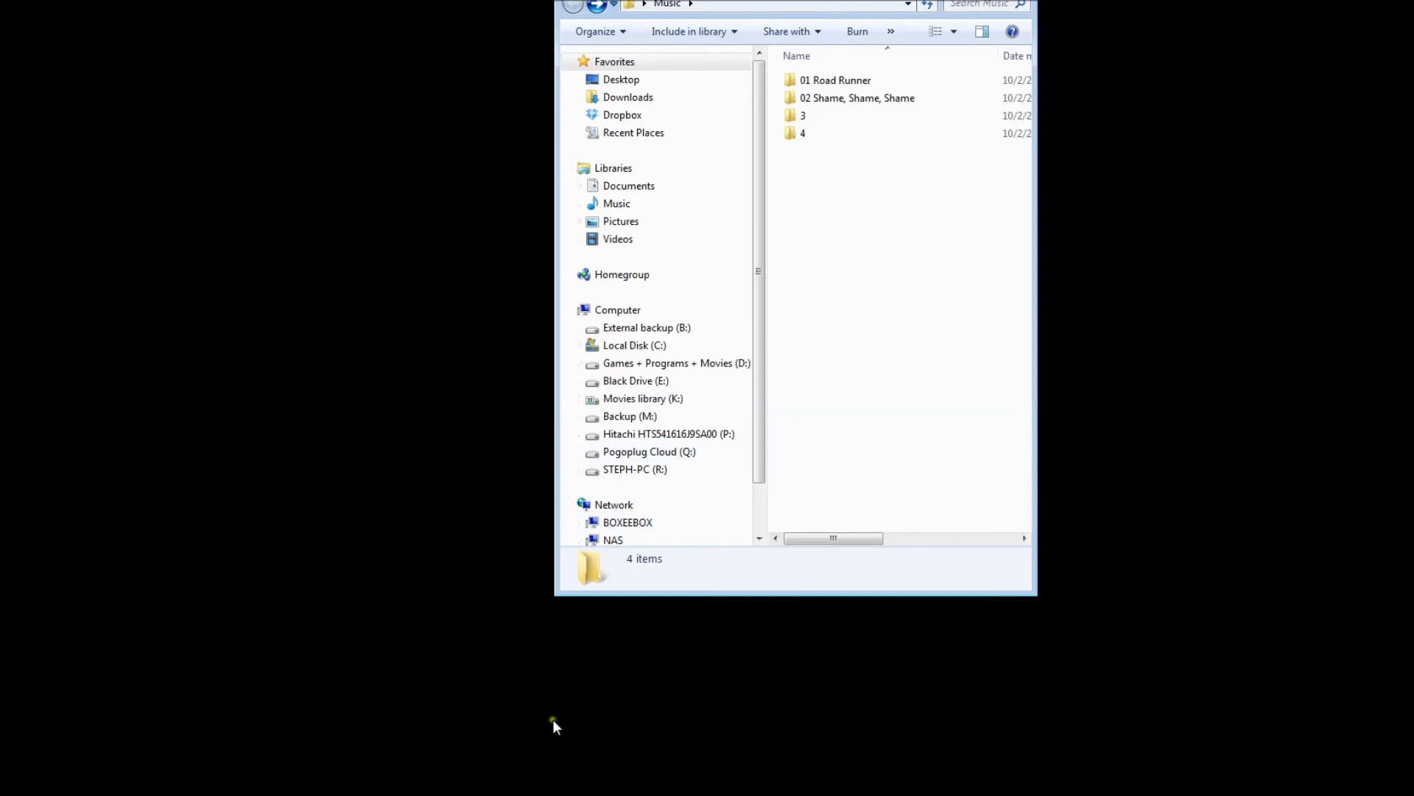
{"action": "mouse_move", "coordinate": [554, 594]}
{"action": "left_mouse_down"}
{"action": "mouse_move", "coordinate": [405, 675]}
{"action": "mouse_move", "coordinate": [460, 586]}
{"action": "left_mouse_up"}
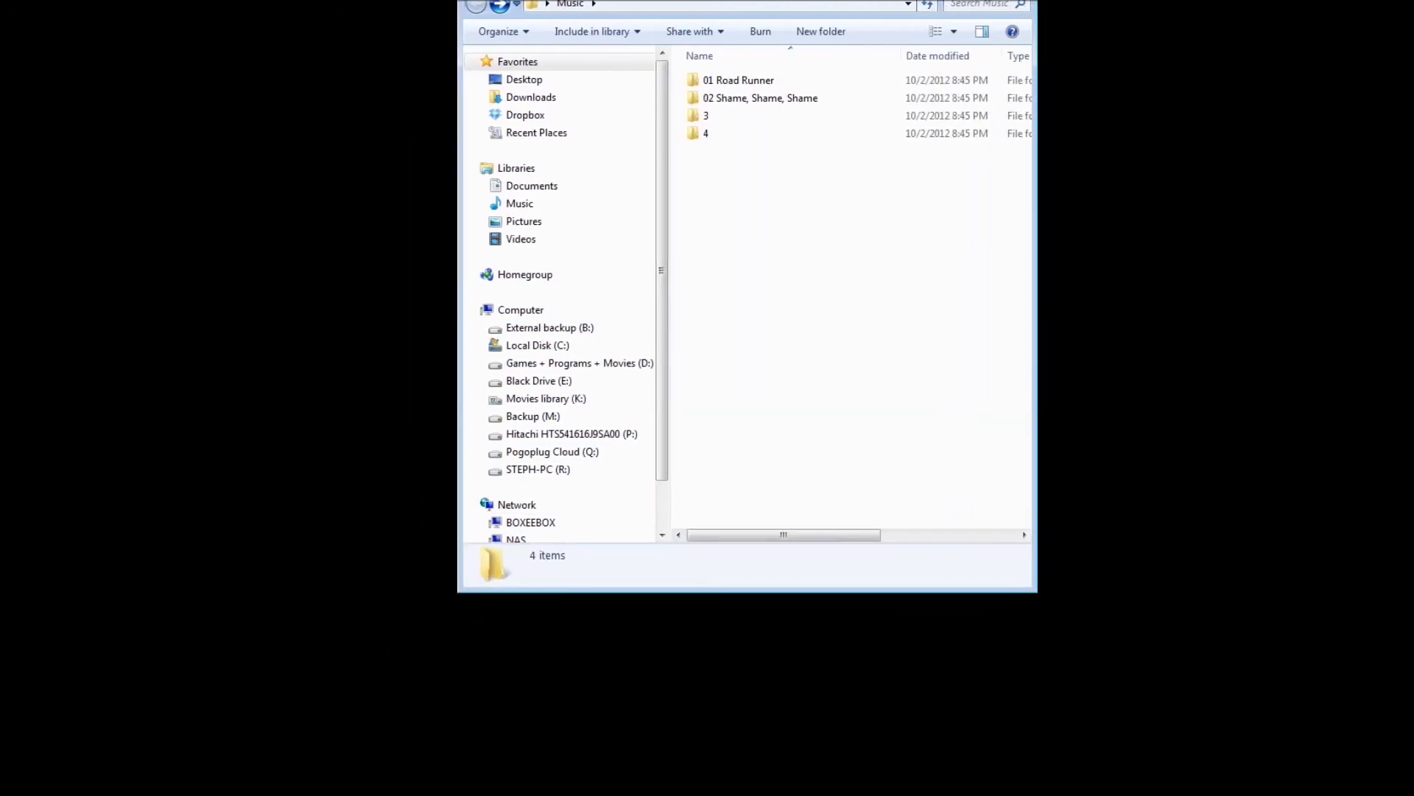